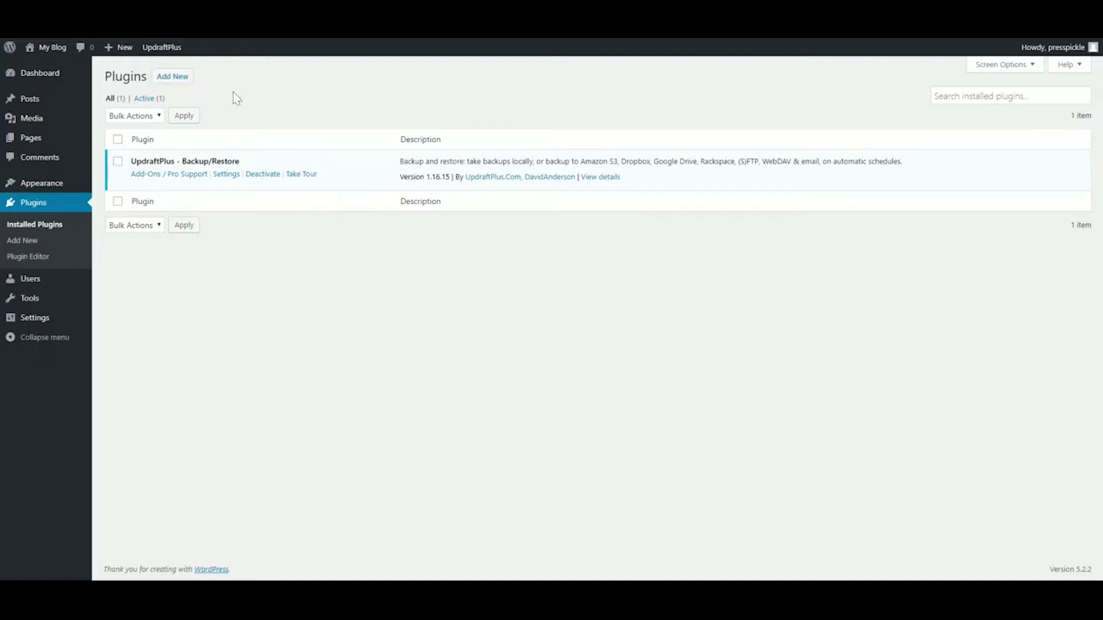
Open the settings of the UpdraftPlus - Backup/Restore plugin and dismiss its welcome notice.
left_click(228, 176)
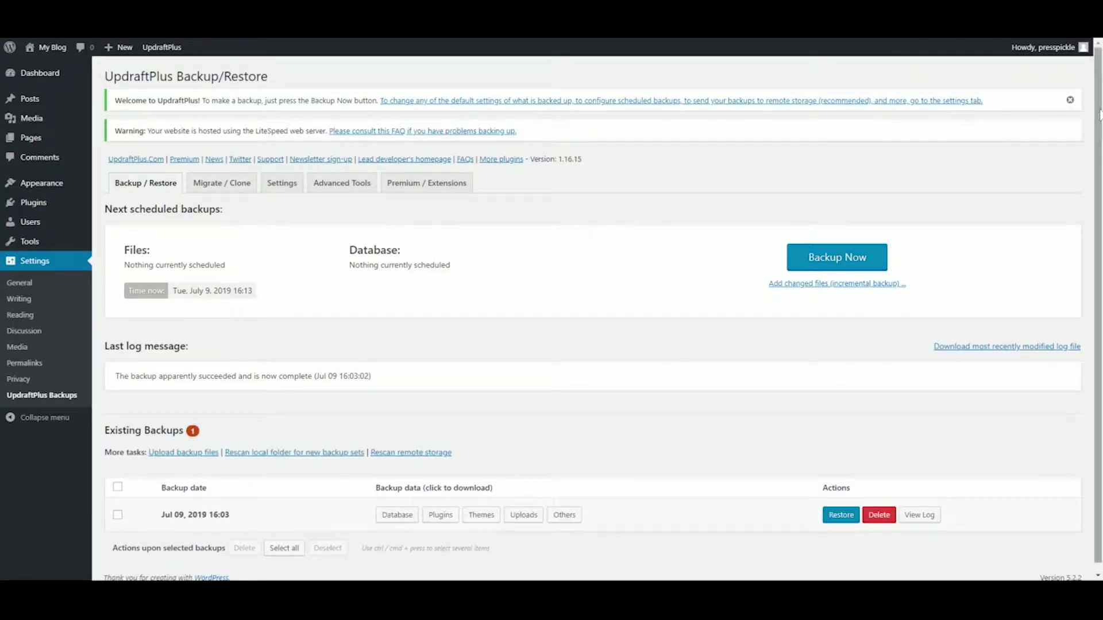
left_click(1076, 101)
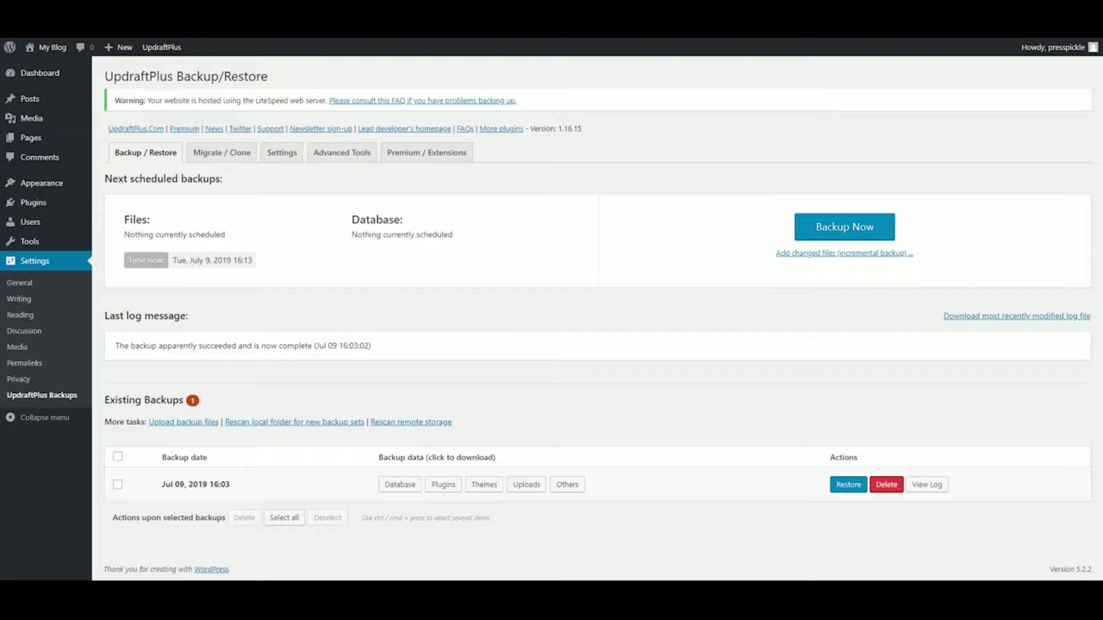
Examine the database and file options offered for a new backup, leaving without starting one.
left_click(832, 229)
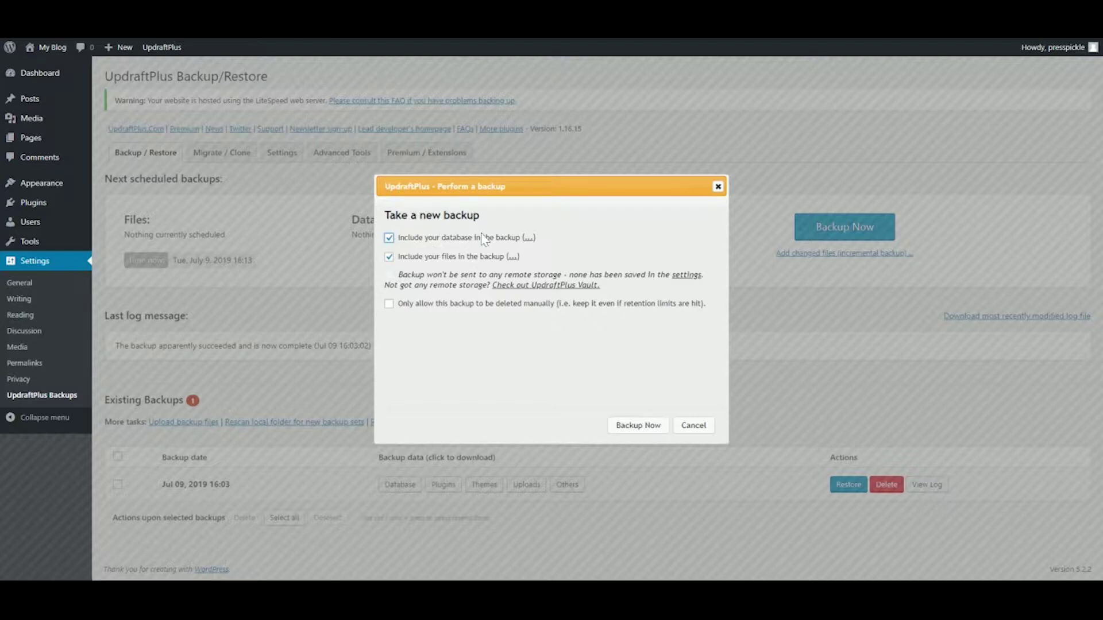
left_click(528, 238)
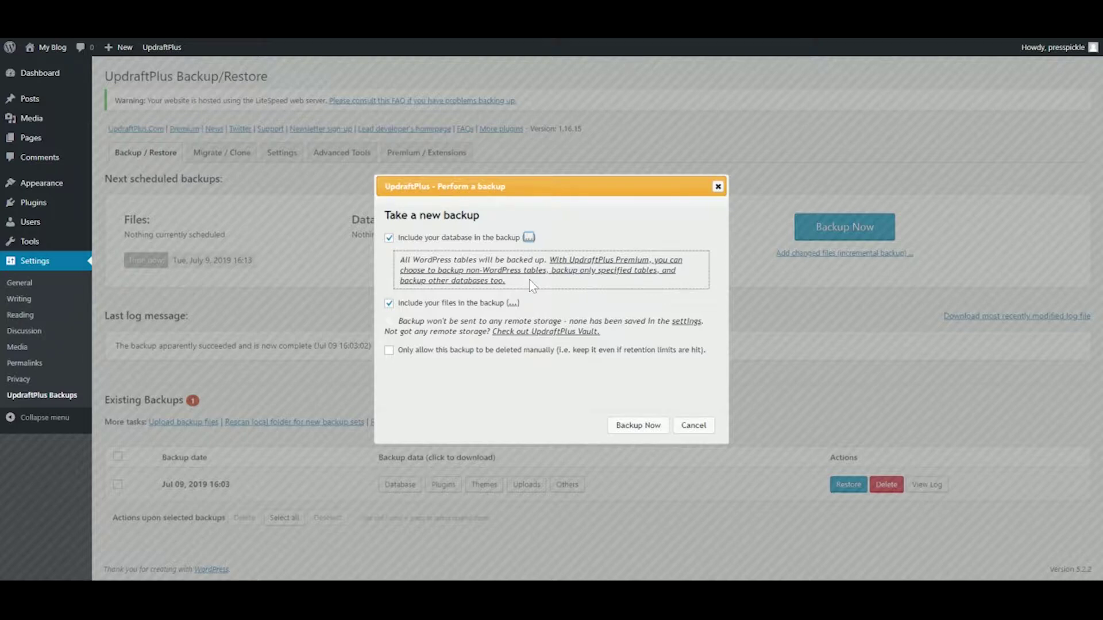
left_click(528, 239)
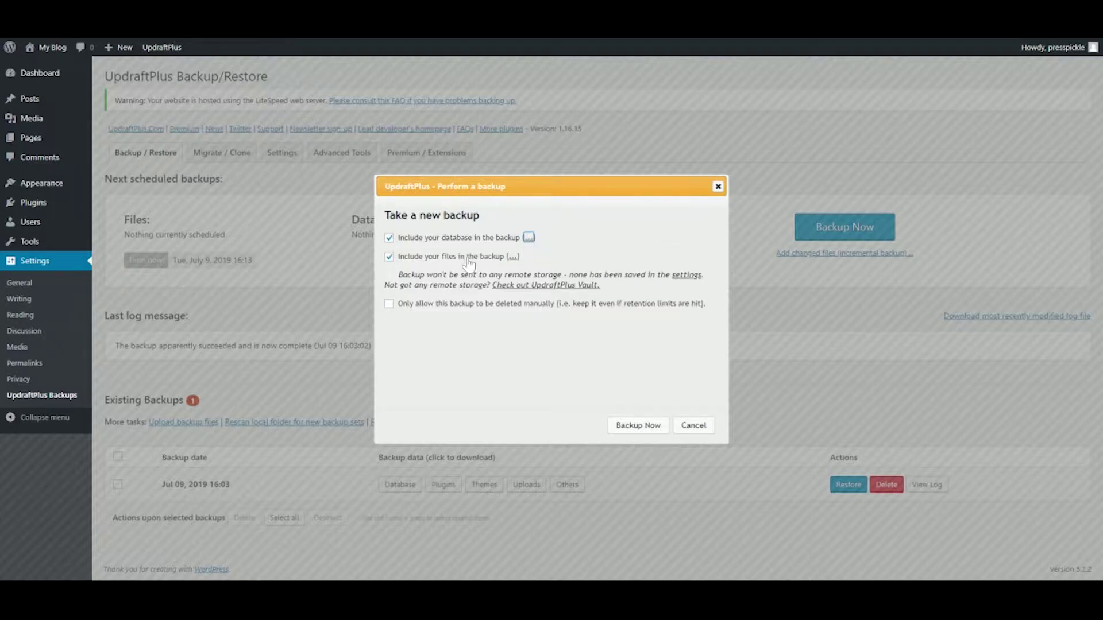
left_click(513, 259)
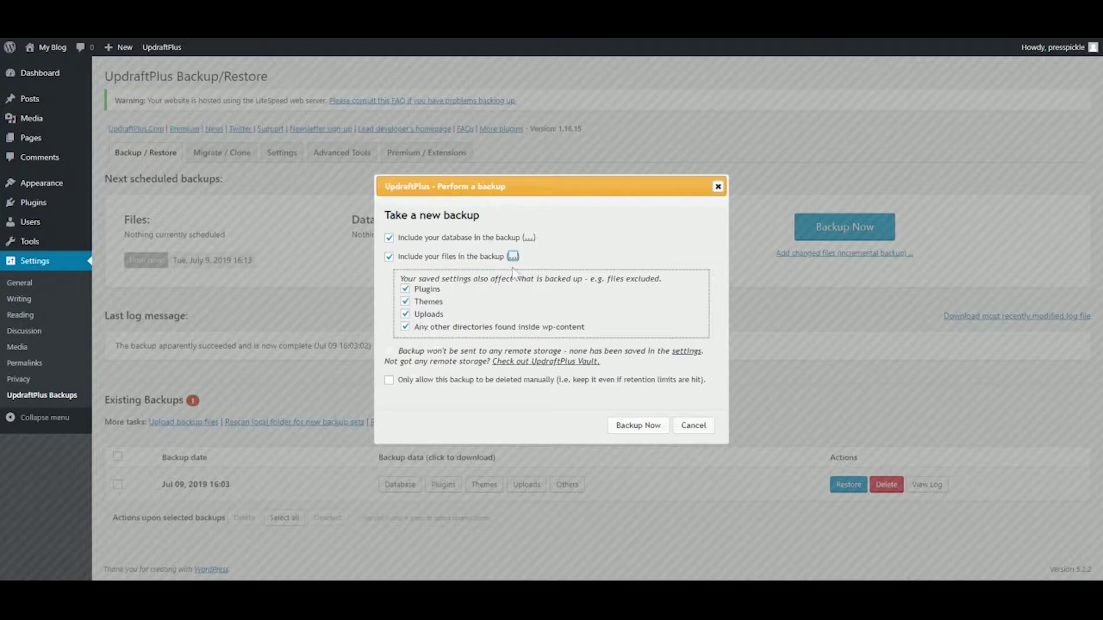
left_click(512, 258)
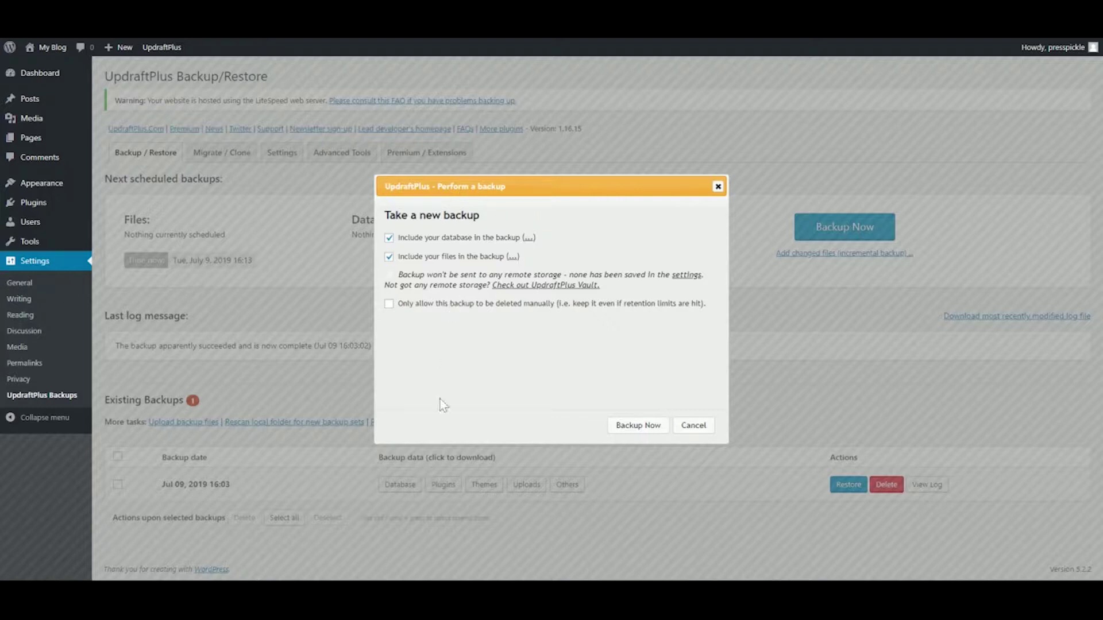
left_click(693, 426)
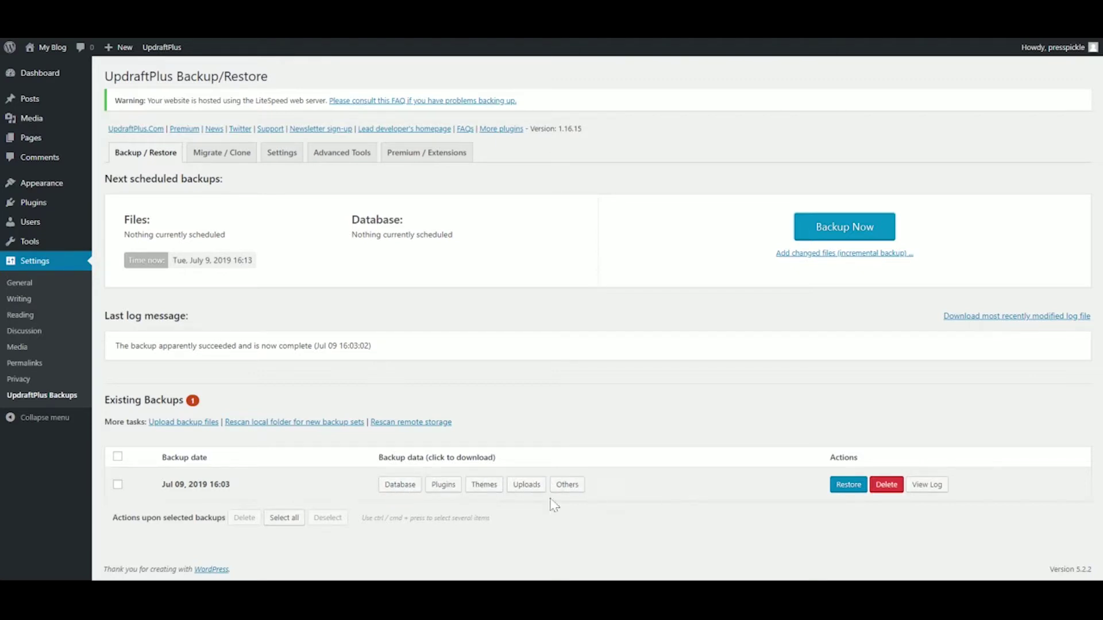
Prepare the Database, Plugins, Themes, Uploads and Others files of the Jul 09, 2019 16:03 backup for download.
left_click(404, 493)
left_click(439, 562)
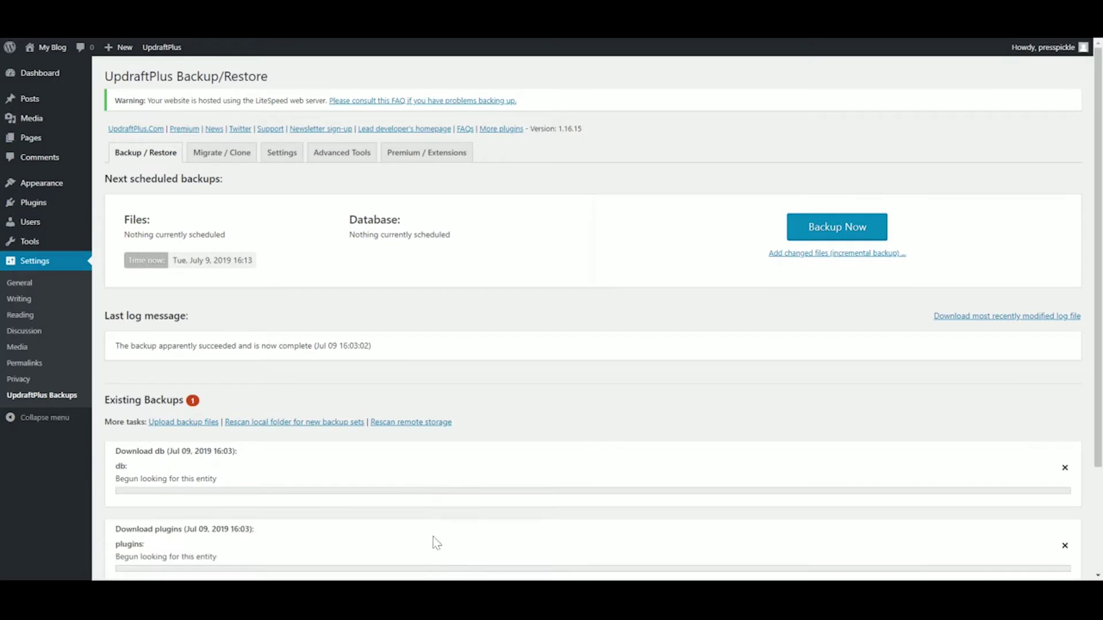
scroll(454, 523, "down", 3)
left_click(480, 505)
scroll(481, 569, "down", 1)
left_click(523, 506)
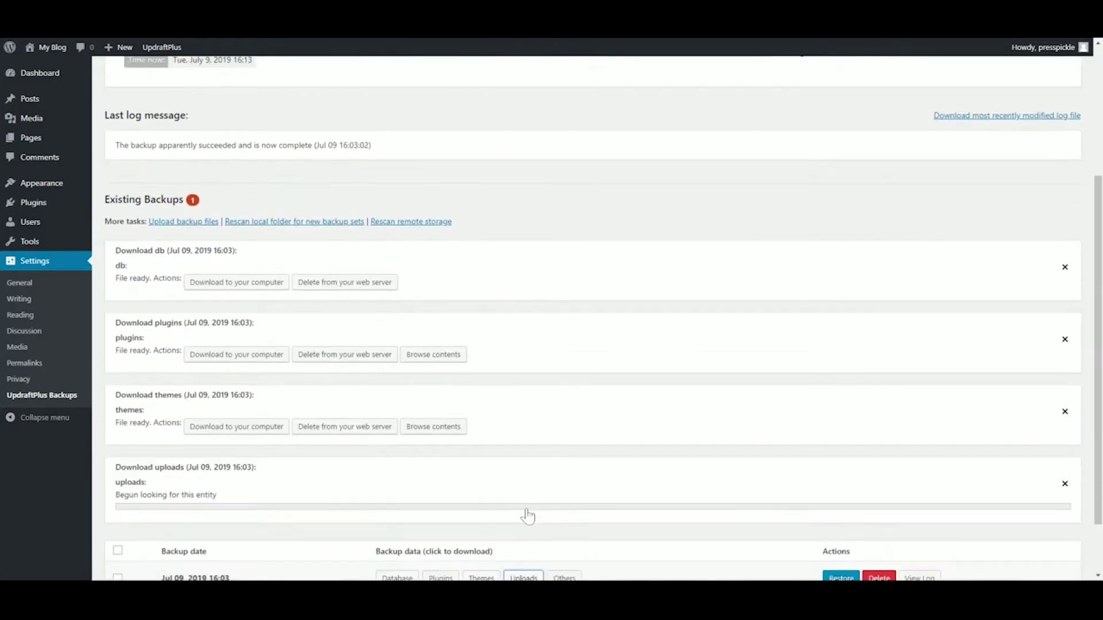
scroll(527, 516, "down", 2)
left_click(555, 507)
scroll(555, 517, "down", 2)
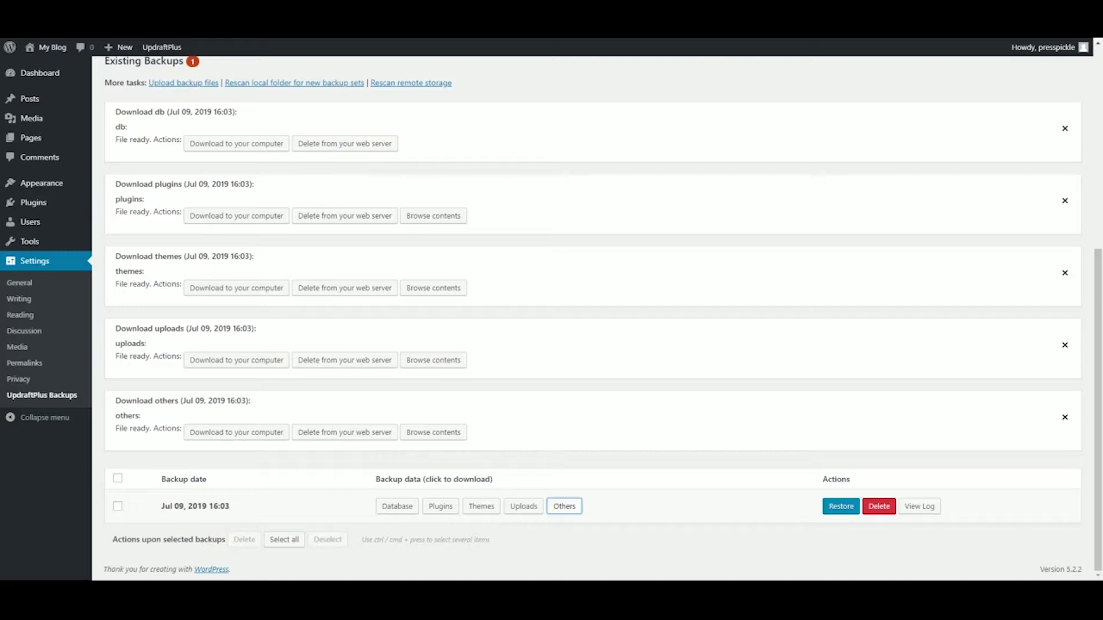
Look over the prepared backup files and the plugin's Migrate / Clone options.
scroll(336, 237, "up", 4)
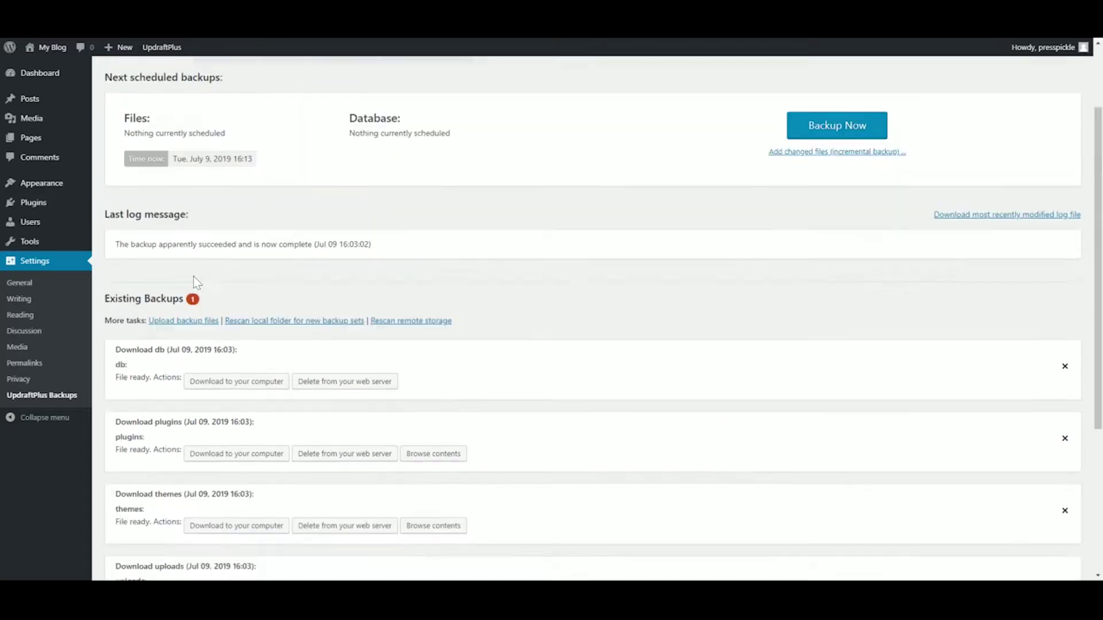
scroll(195, 281, "up", 2)
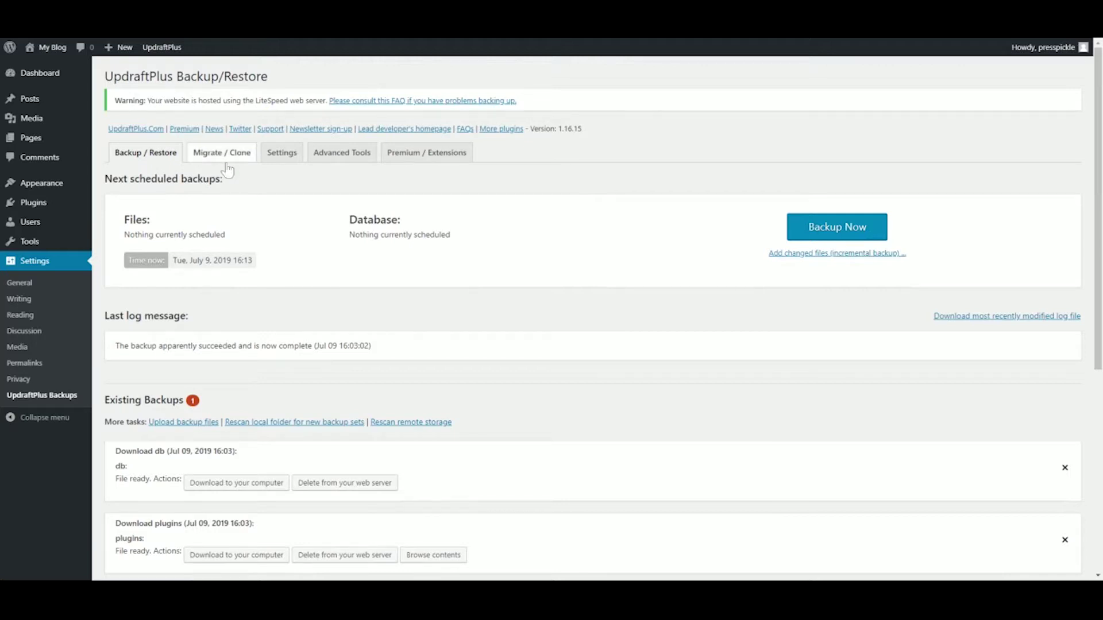
scroll(234, 406, "down", 4)
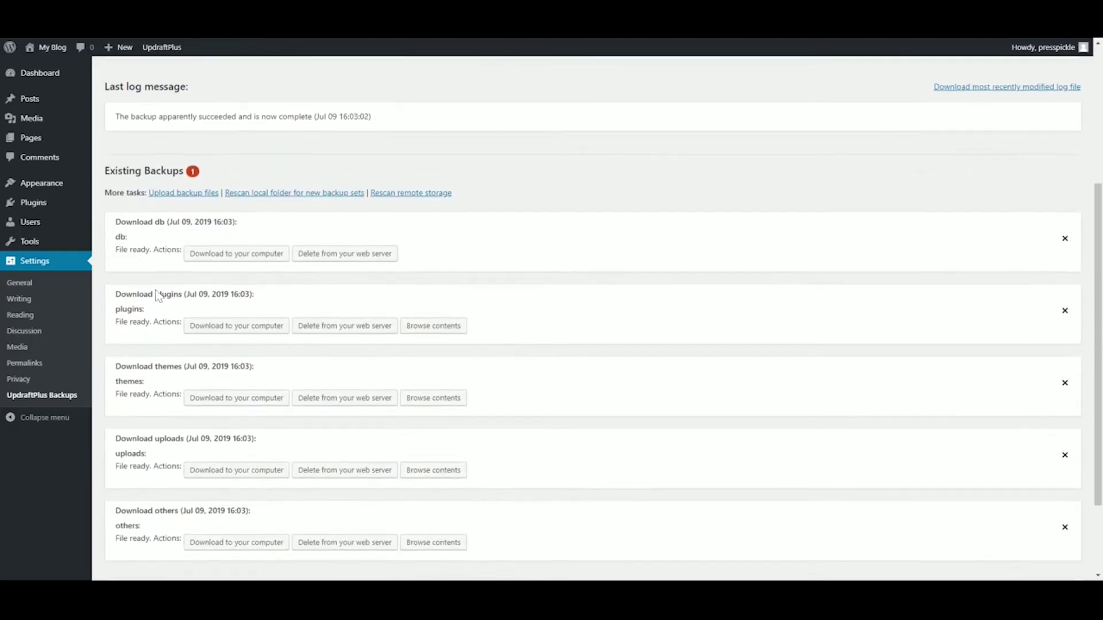
scroll(198, 488, "up", 3)
scroll(225, 467, "up", 2)
left_click(206, 153)
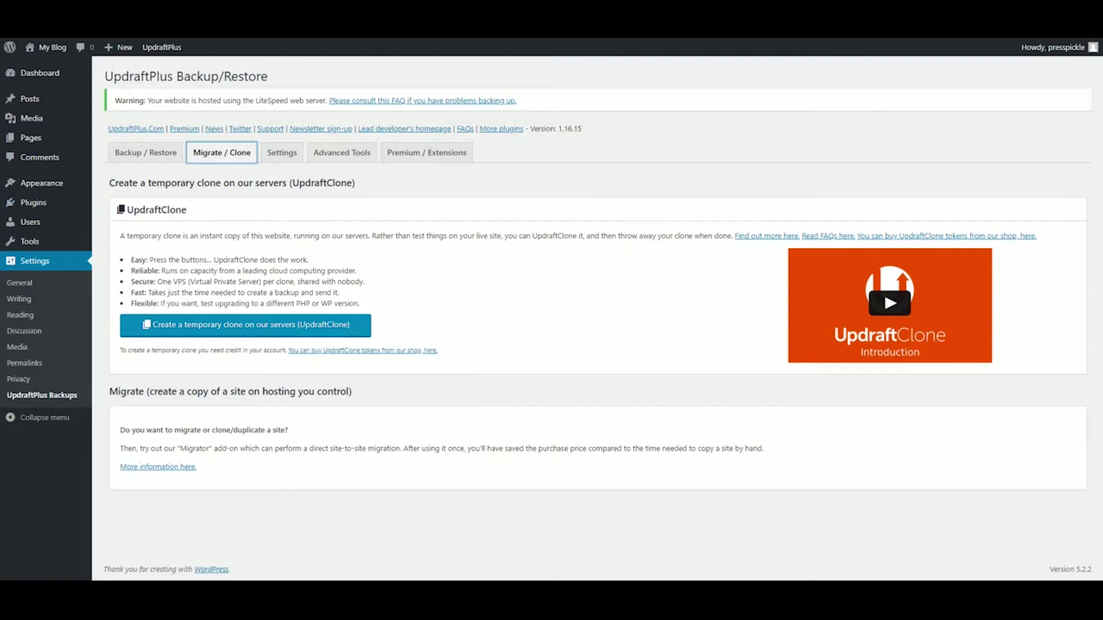
In the plugin's settings, set the files backup schedule to Weekly and retain 8 scheduled backups.
left_click(282, 155)
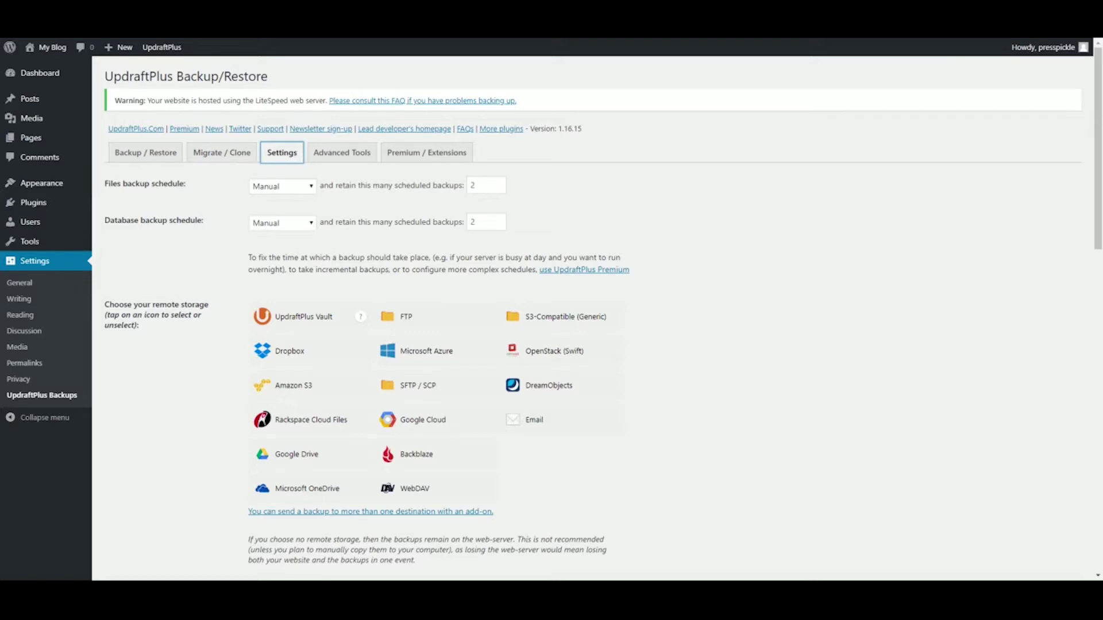
left_click(292, 190)
key("w")
left_click(496, 182)
key("ctrl+a")
left_click(542, 202)
Set the database backup schedule to Weekly and retain 8 scheduled backups.
left_click(296, 224)
key("w")
double_click(473, 223)
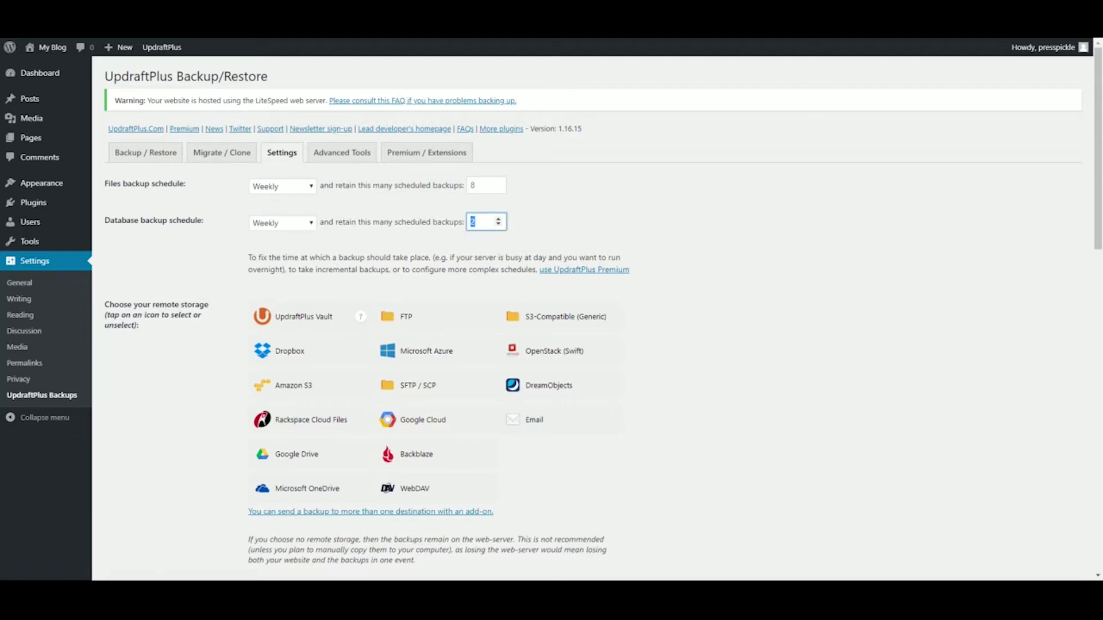
left_click(632, 224)
Examine the remote storage choices, the files backup inclusions and exclusion rules, and the email report option in the backup settings.
scroll(379, 303, "down", 4)
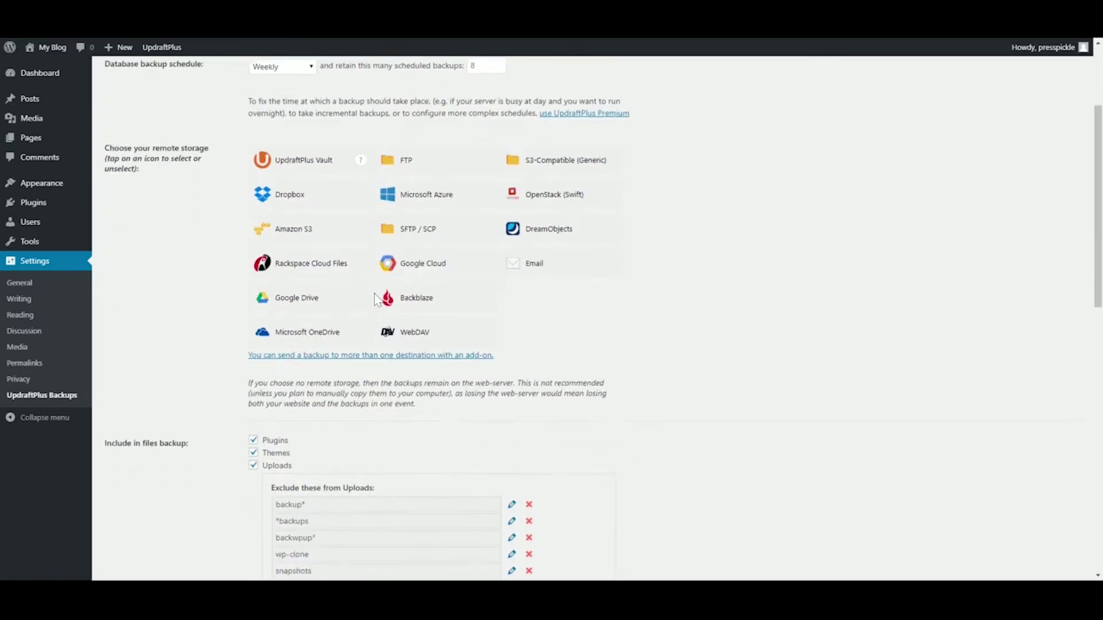
scroll(230, 244, "up", 2)
scroll(224, 250, "down", 6)
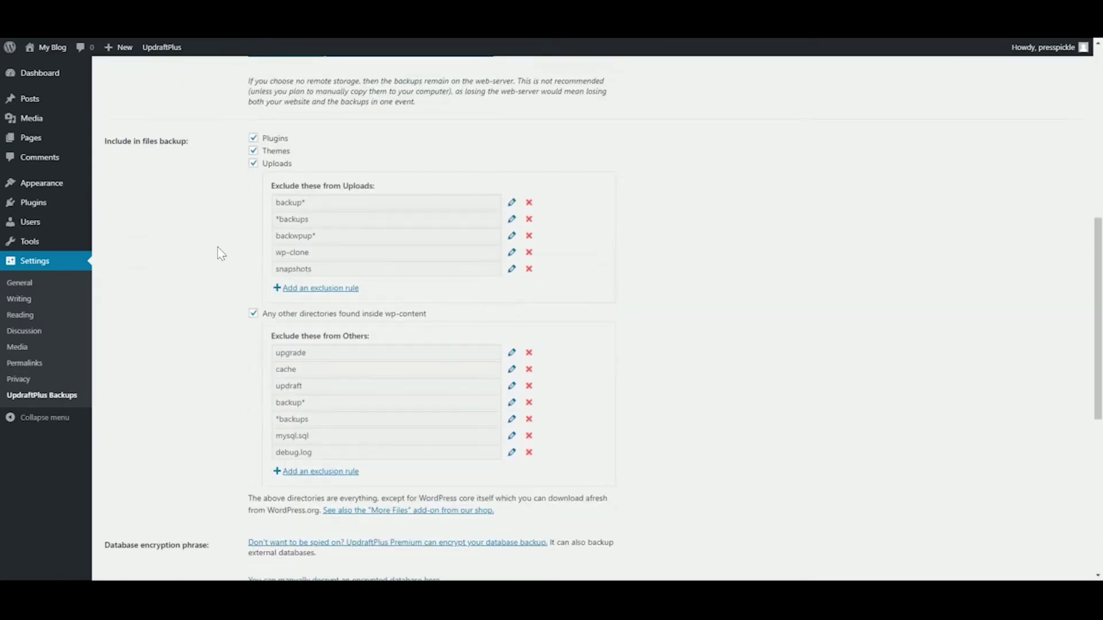
scroll(220, 295, "down", 5)
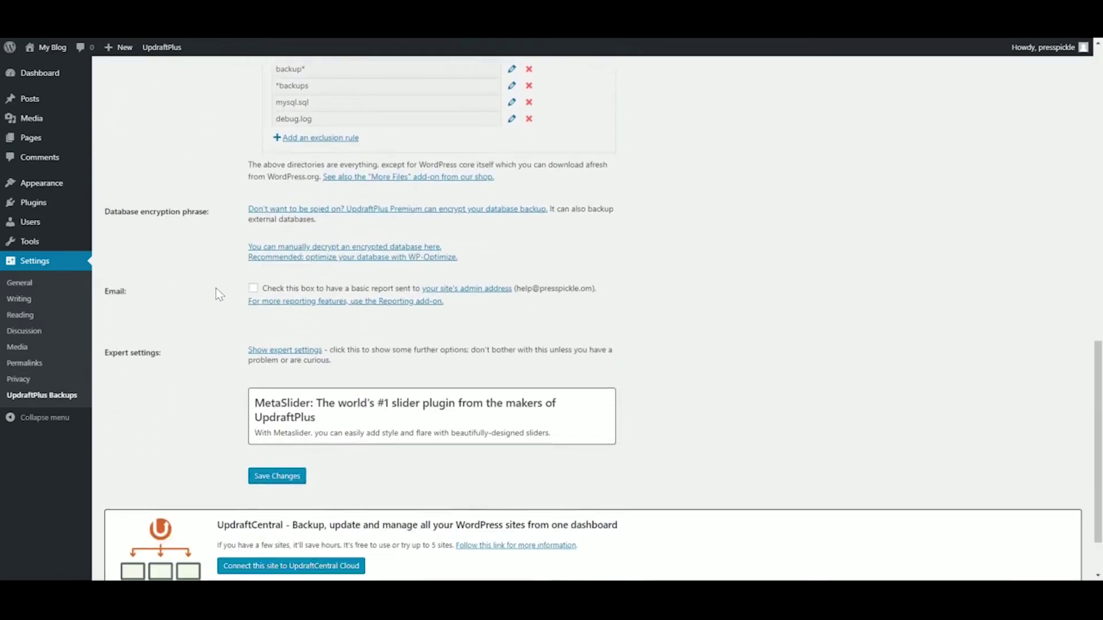
scroll(218, 299, "up", 12)
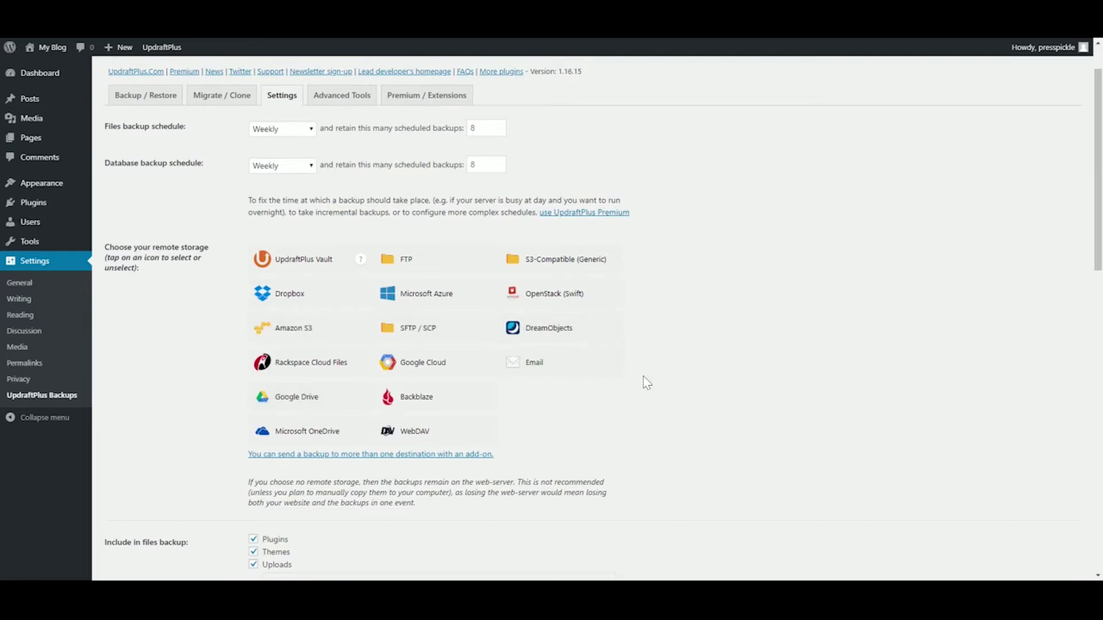
scroll(647, 383, "down", 6)
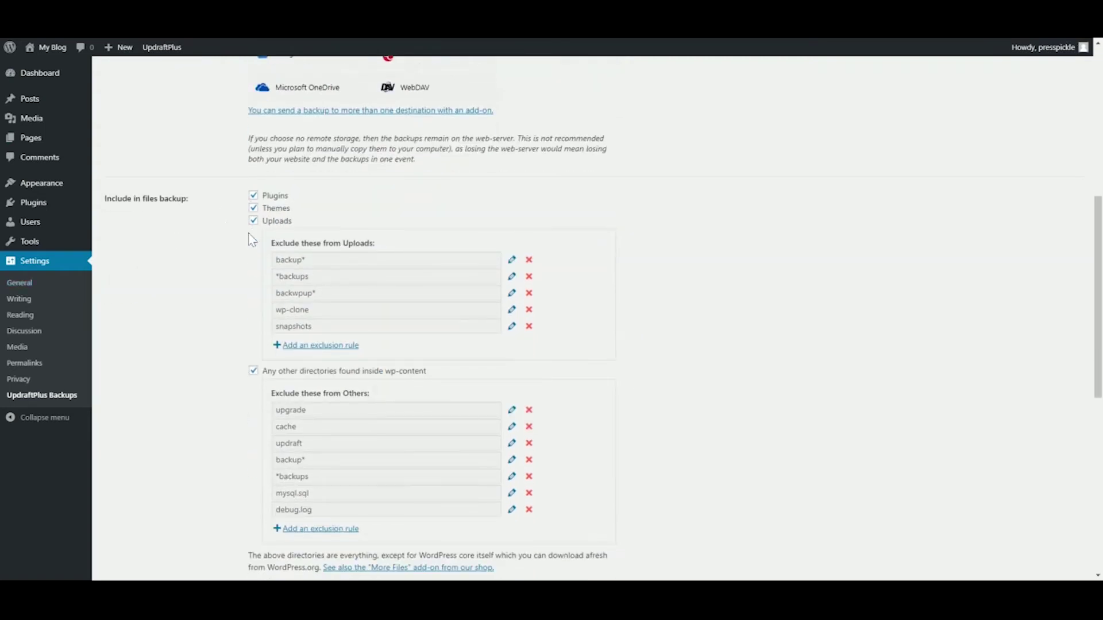
scroll(211, 272, "down", 1)
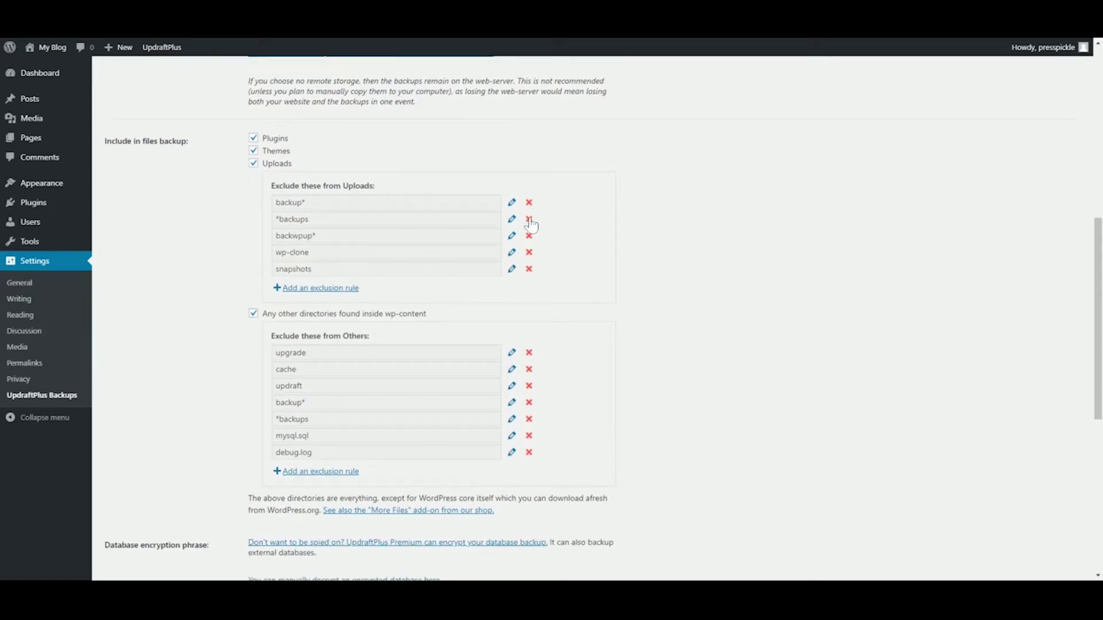
scroll(603, 294, "down", 1)
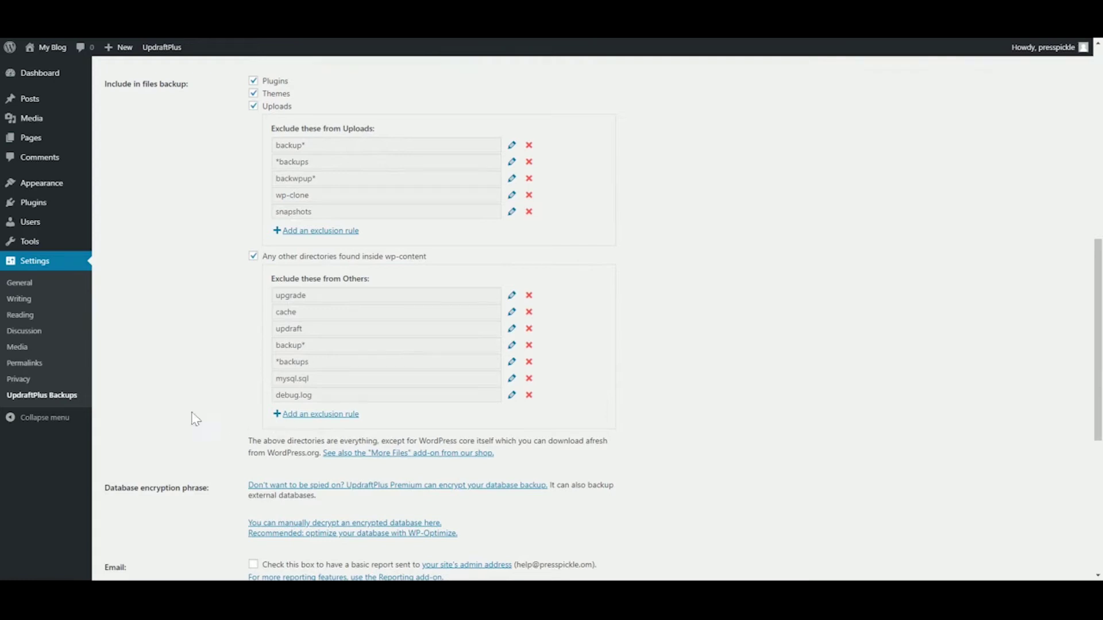
scroll(198, 418, "down", 3)
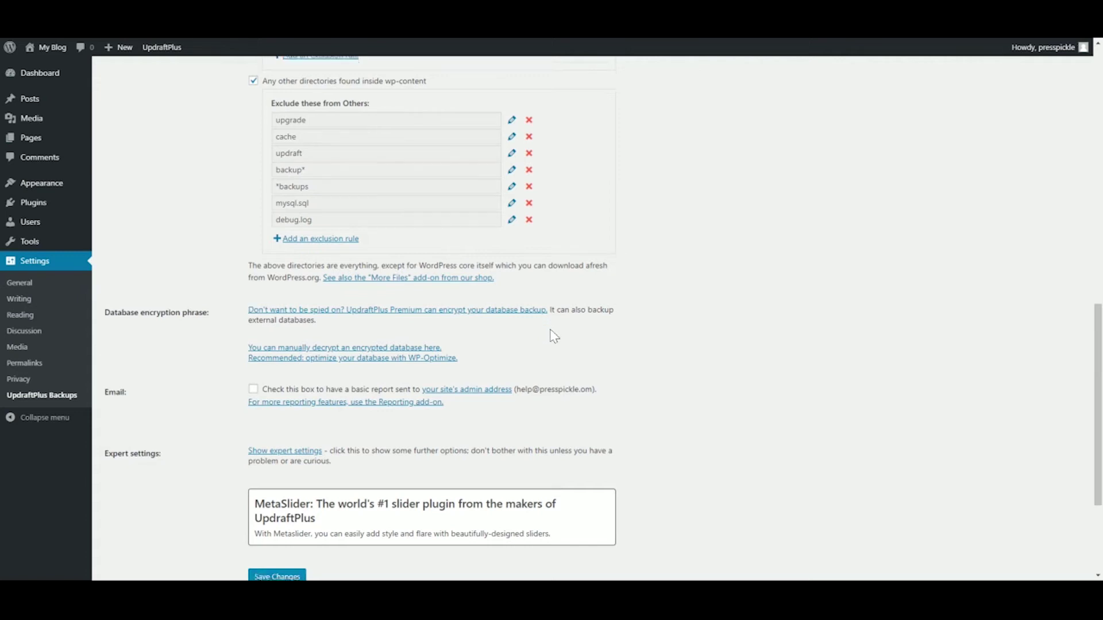
scroll(551, 334, "down", 2)
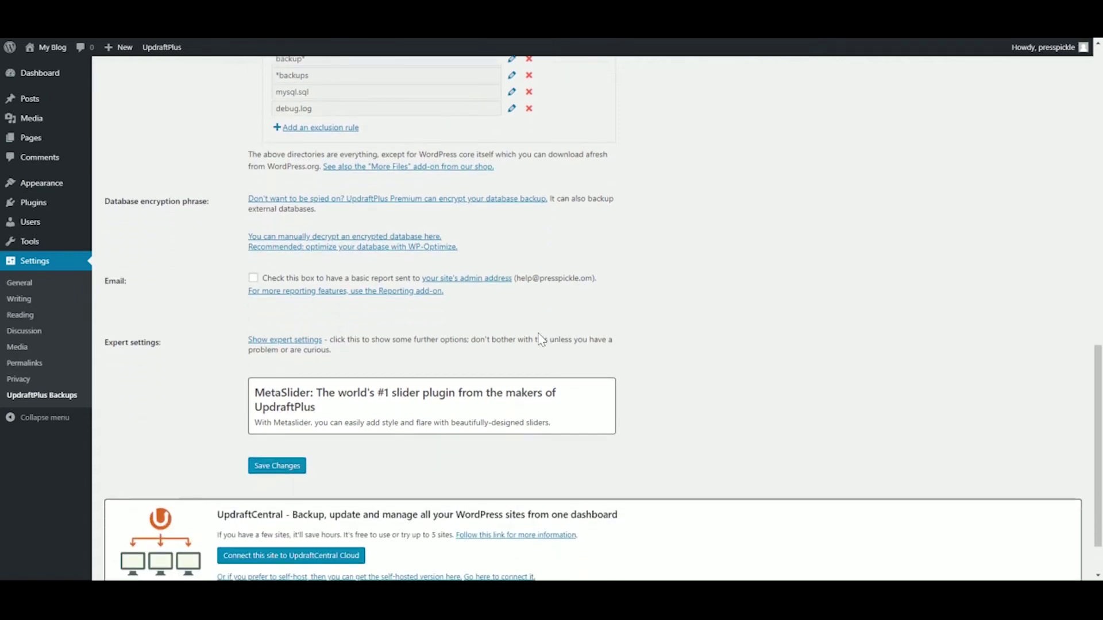
scroll(540, 340, "down", 1)
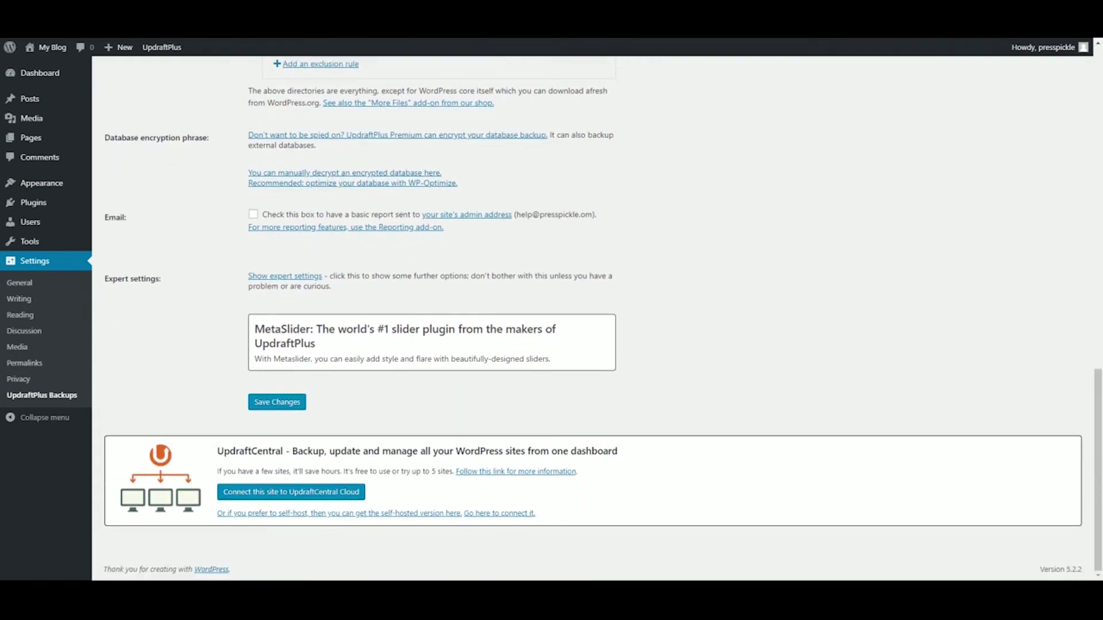
left_click(253, 218)
left_click(253, 218)
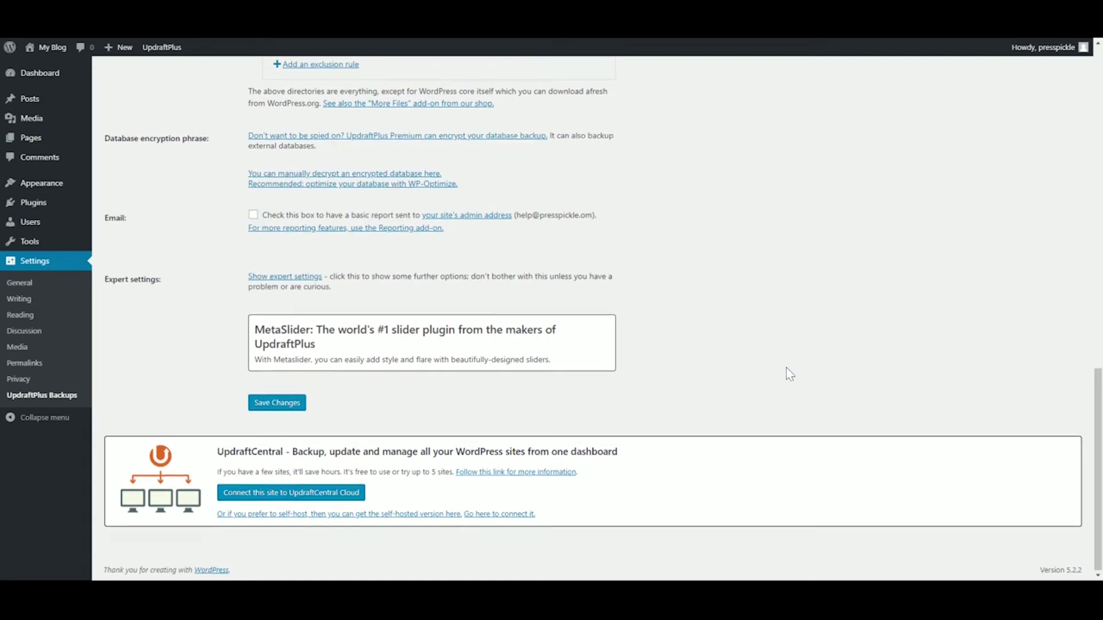
Review the Advanced Tools site information and the comparison of Free and Premium features.
scroll(781, 382, "up", 15)
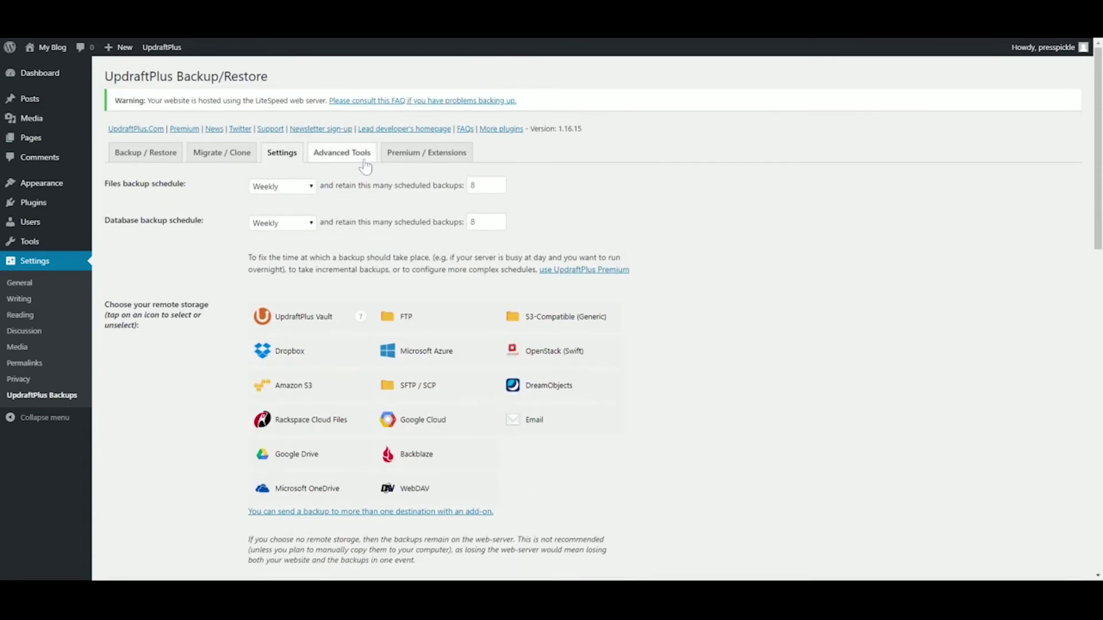
left_click(366, 167)
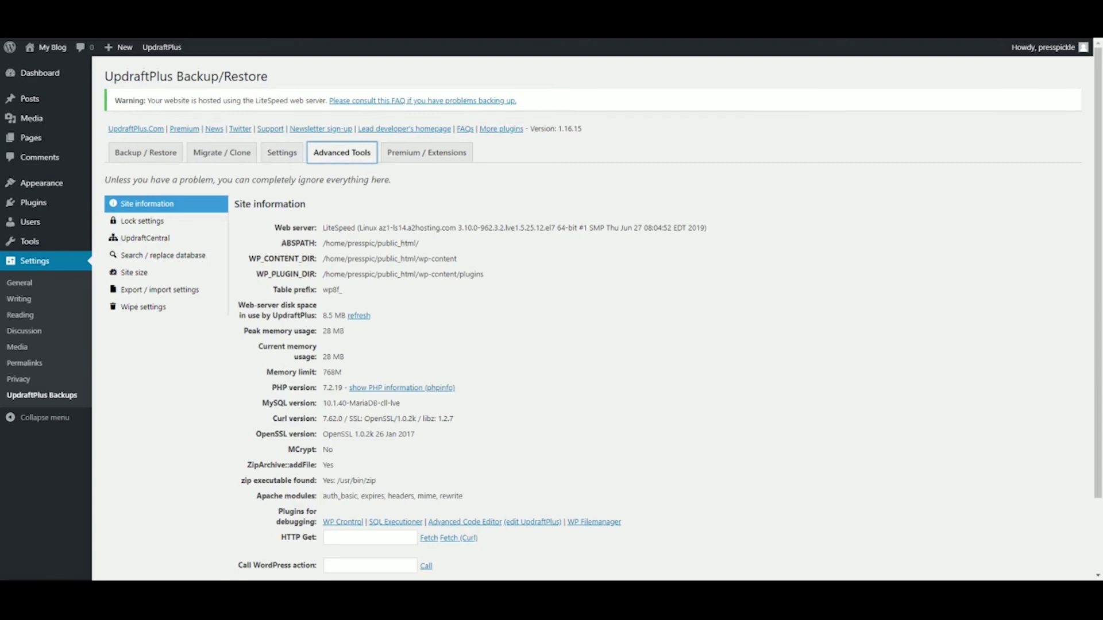
left_click(426, 160)
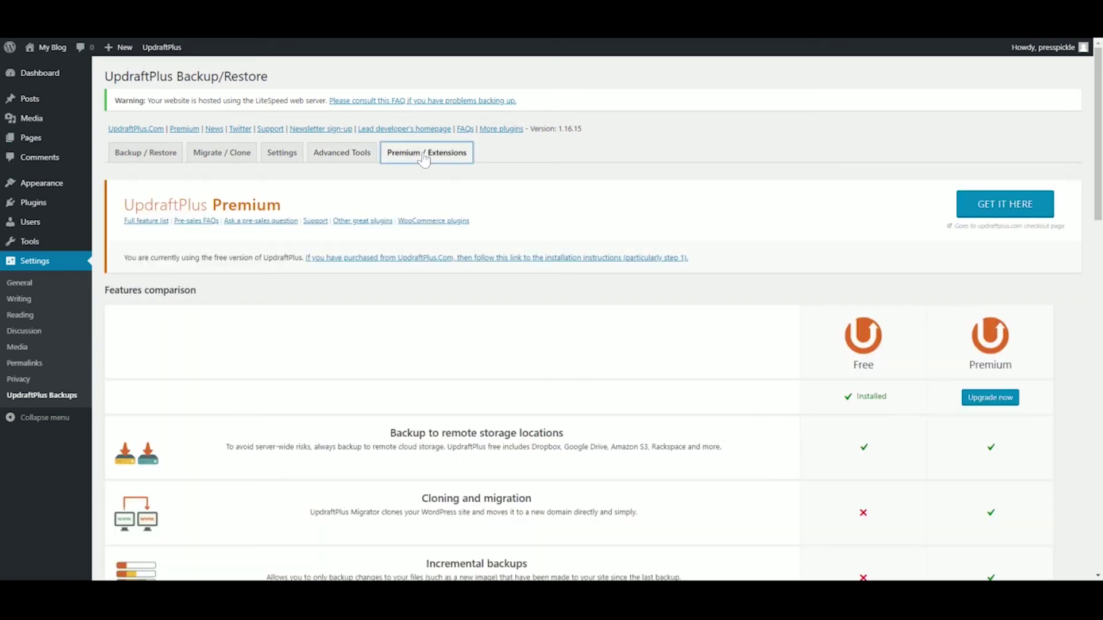
scroll(644, 251, "down", 4)
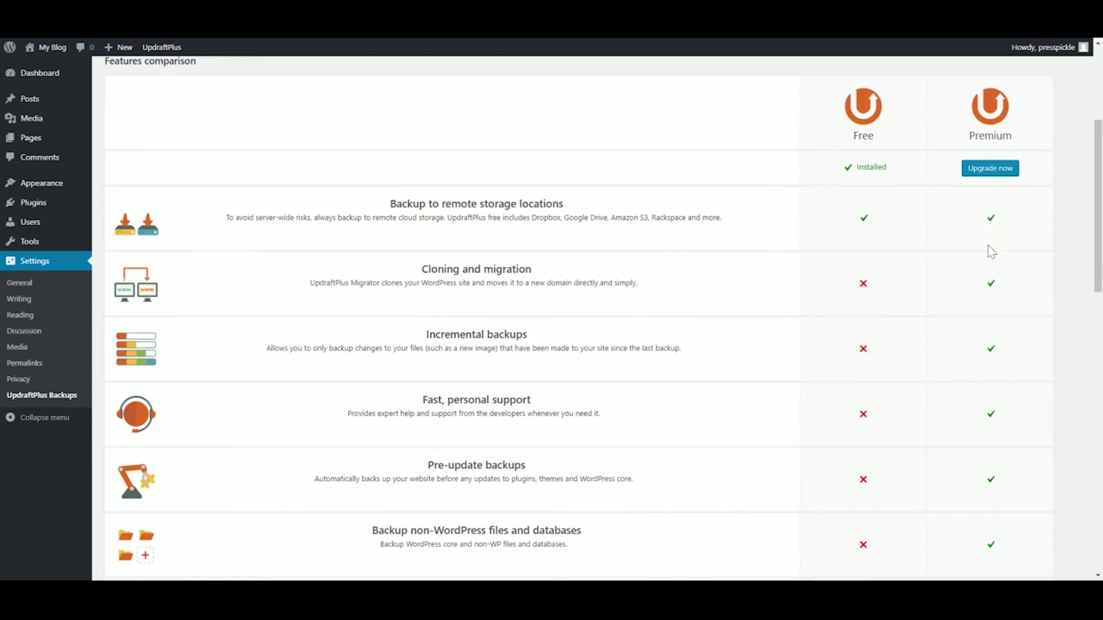
scroll(988, 249, "down", 7)
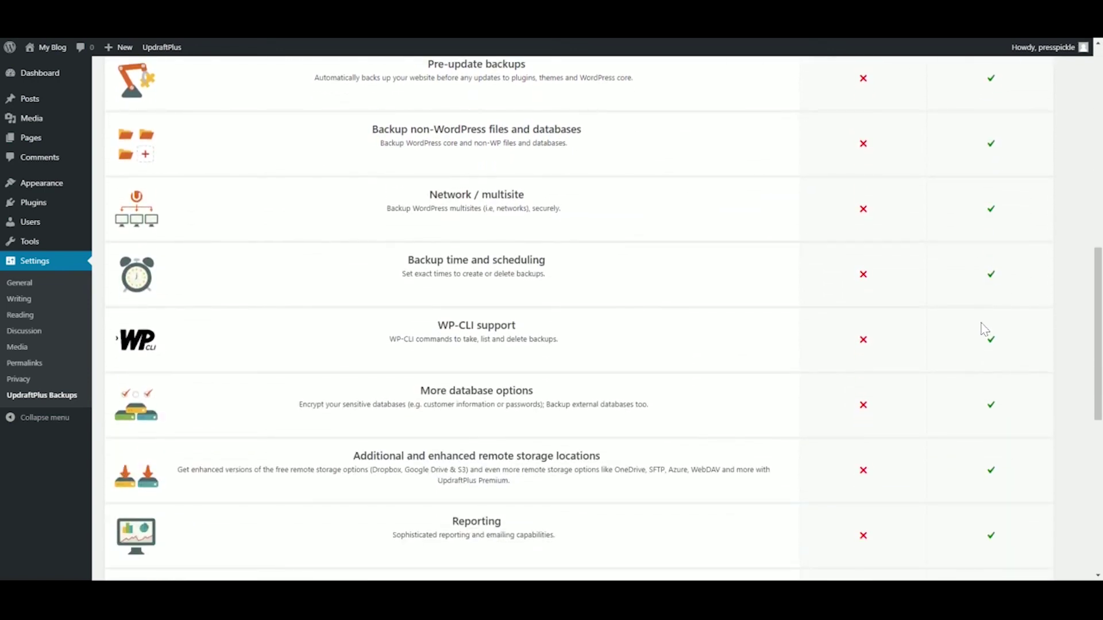
scroll(973, 362, "down", 4)
scroll(919, 353, "up", 9)
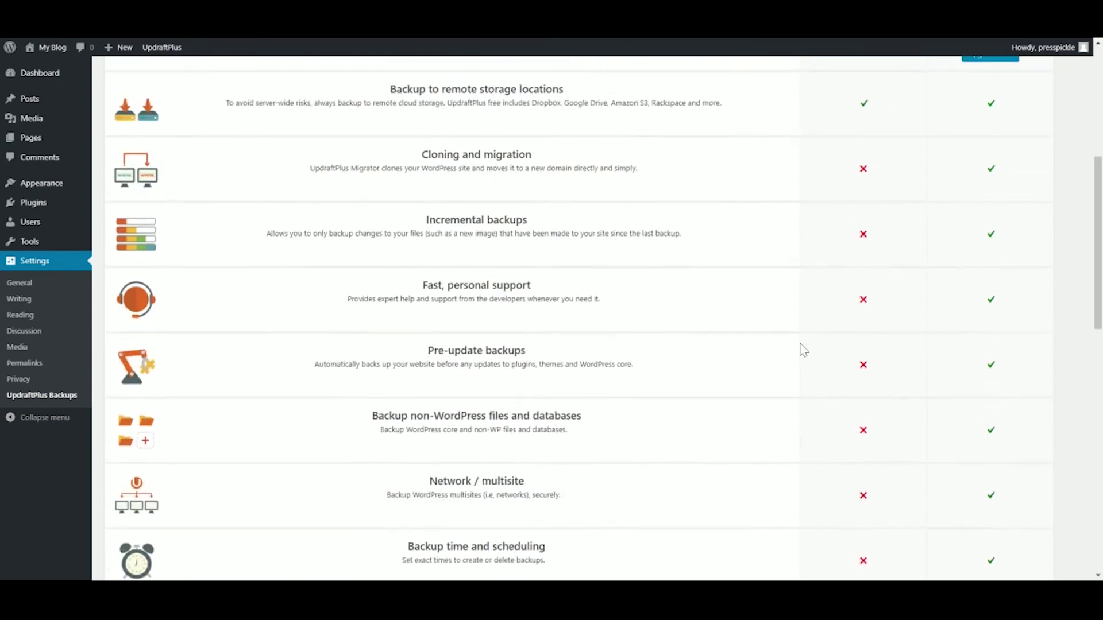
scroll(784, 345, "up", 6)
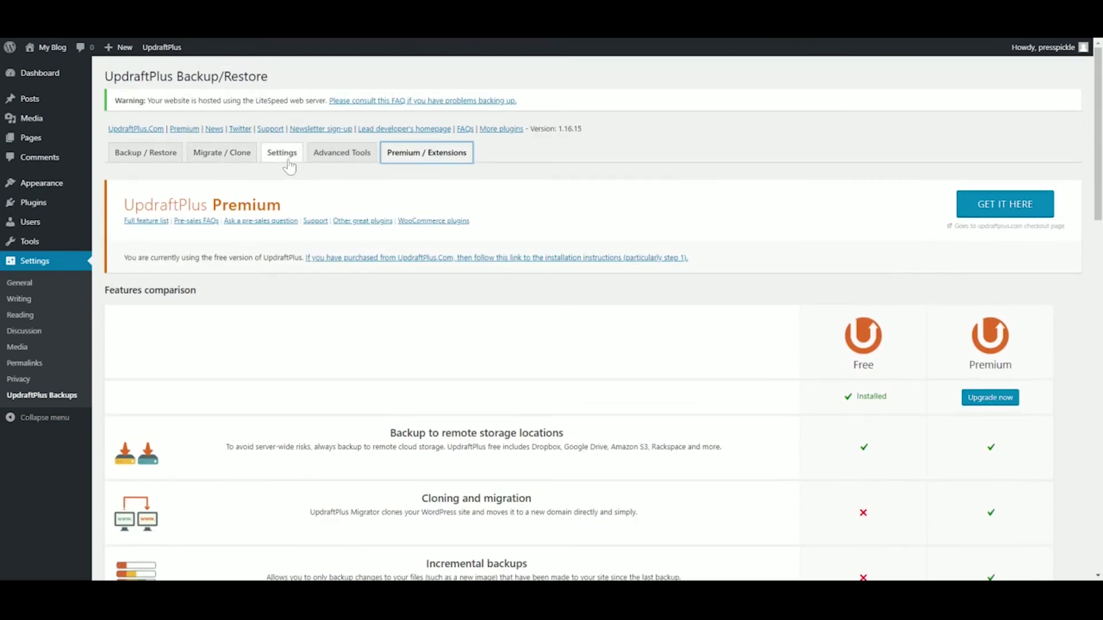